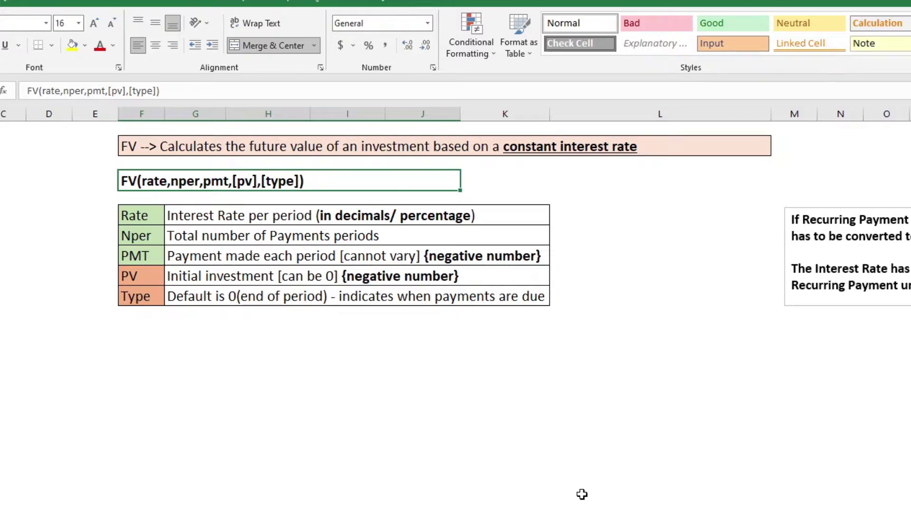
# Walk through the first table's Rate, Nper, PMT, PV and Type argument notes.
pyautogui.click(135, 215)
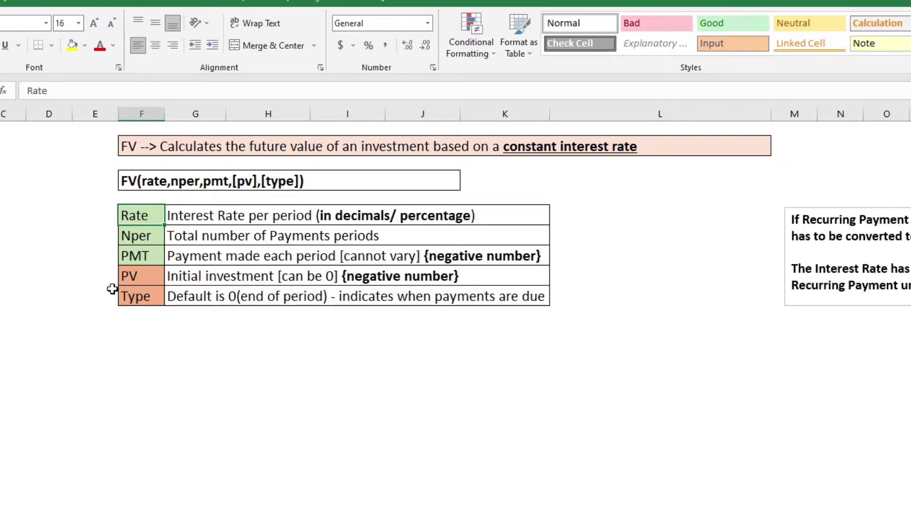
pyautogui.click(147, 239)
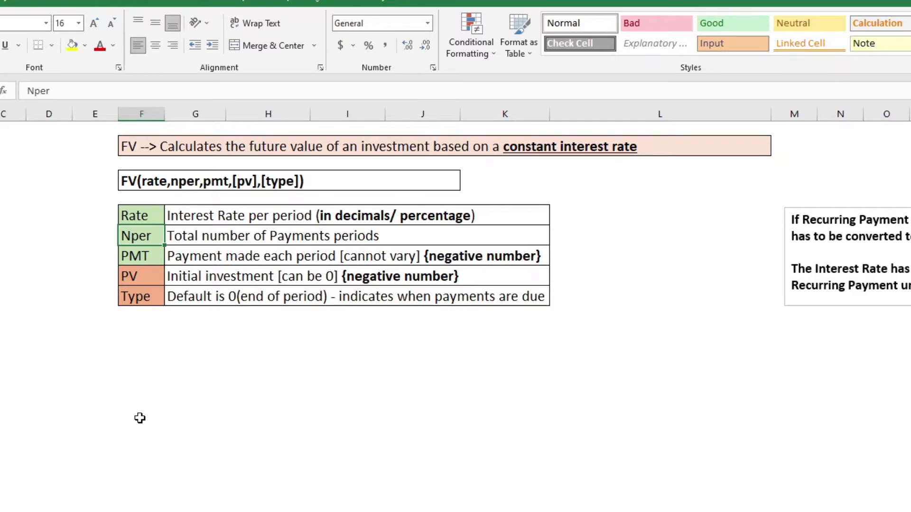
pyautogui.click(149, 257)
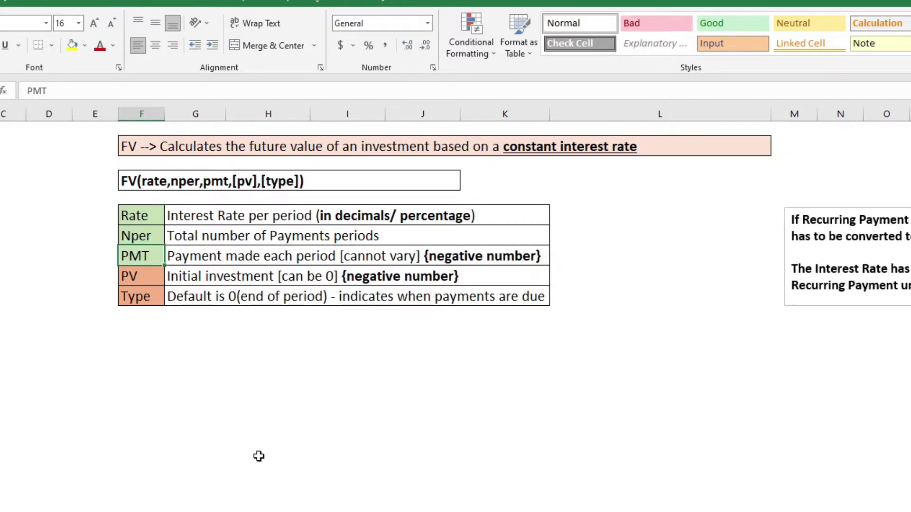
pyautogui.click(140, 280)
pyautogui.click(141, 295)
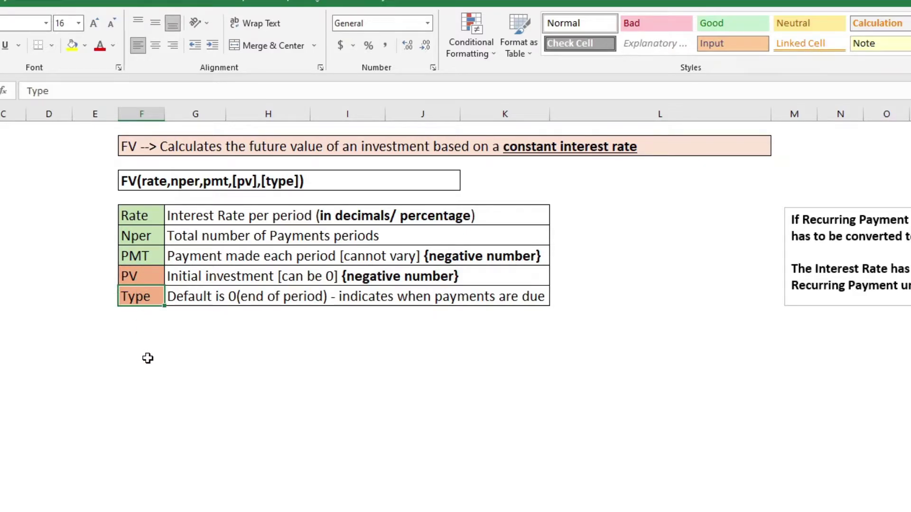
pyautogui.click(130, 275)
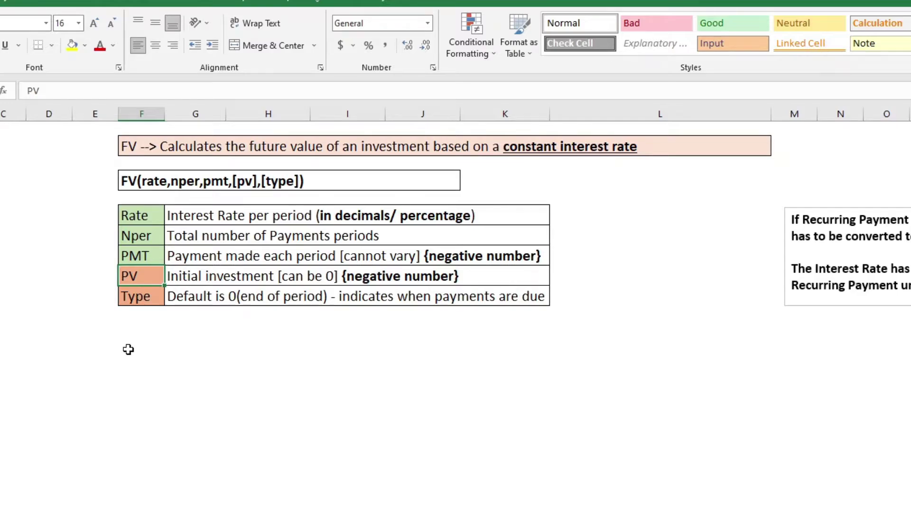
pyautogui.click(147, 303)
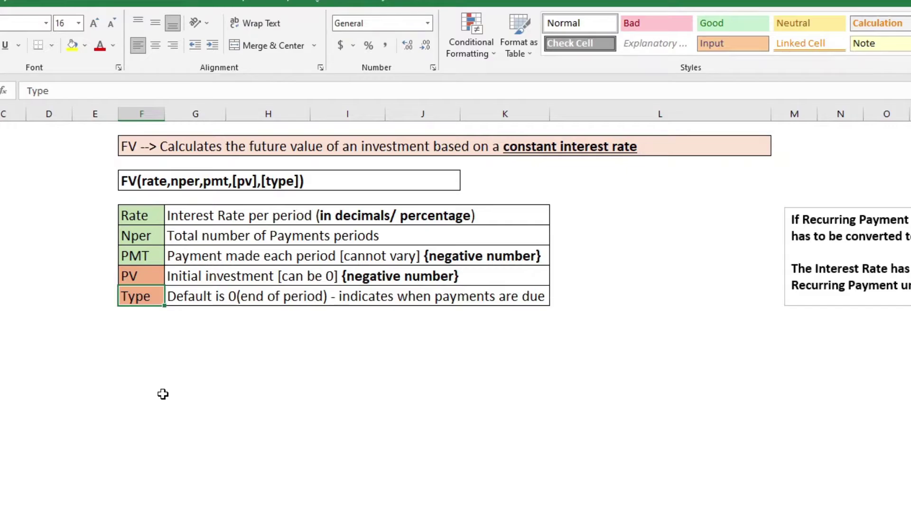
# Recheck the PMT and PV notes and the 10-year term, then select the first table's empty Future Value cell.
pyautogui.click(136, 257)
pyautogui.click(131, 280)
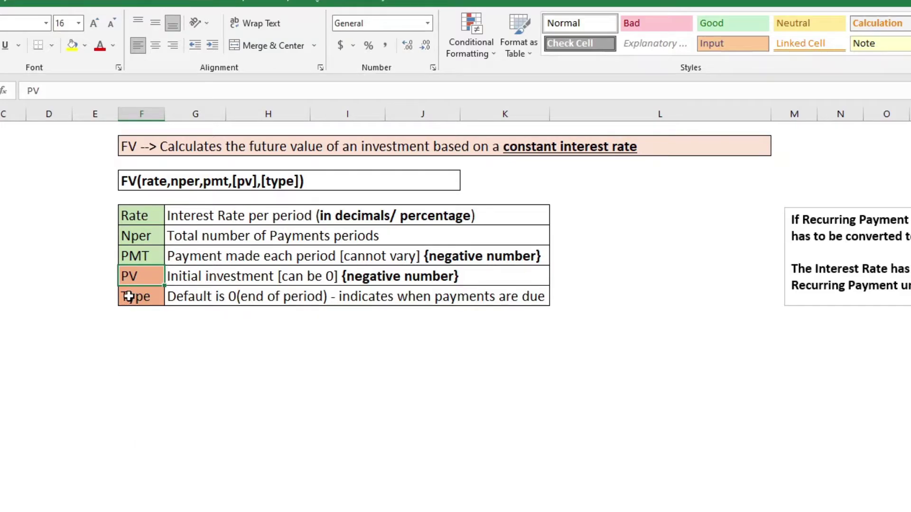
pyautogui.click(138, 257)
pyautogui.click(148, 279)
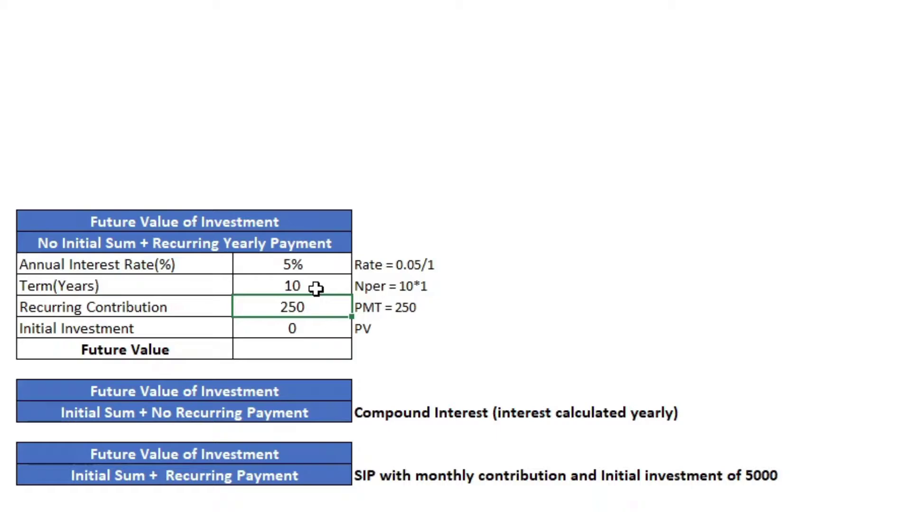
pyautogui.click(315, 289)
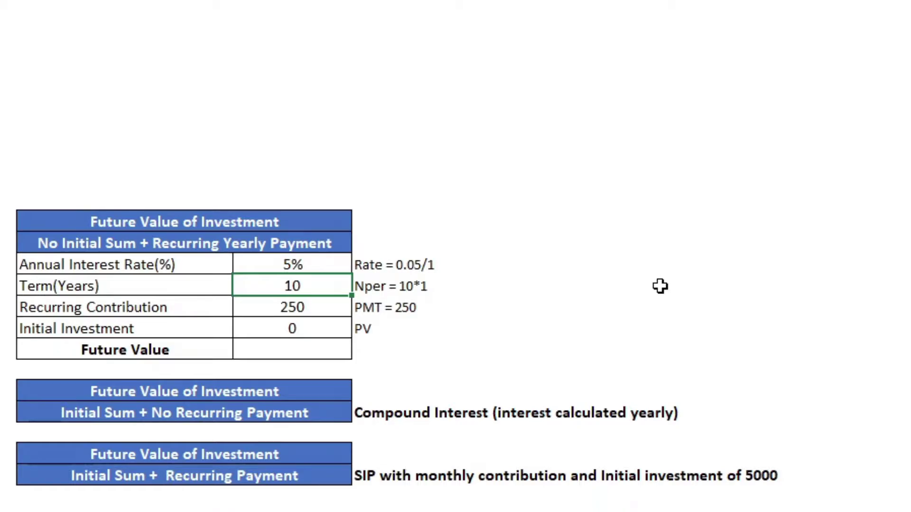
pyautogui.click(271, 349)
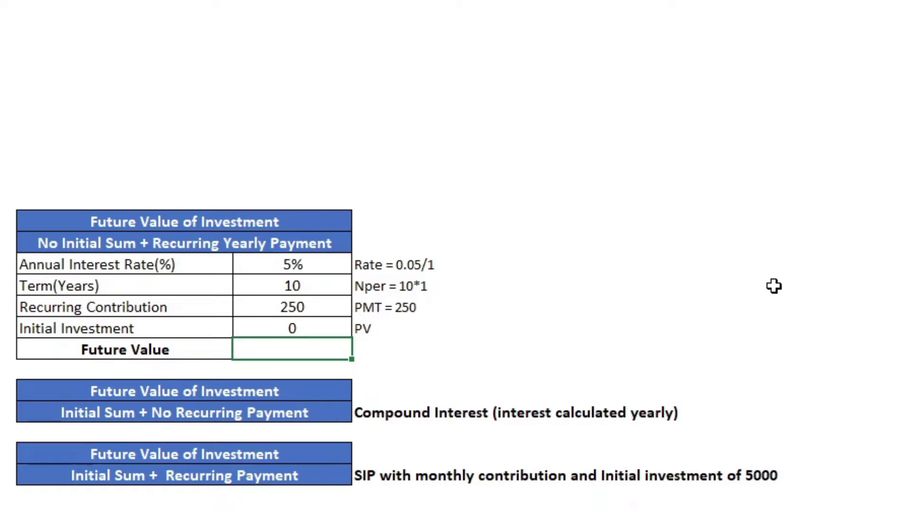
# Start an =fv formula and open FV's argument entry, keeping the table notes in view.
pyautogui.write('=fv')
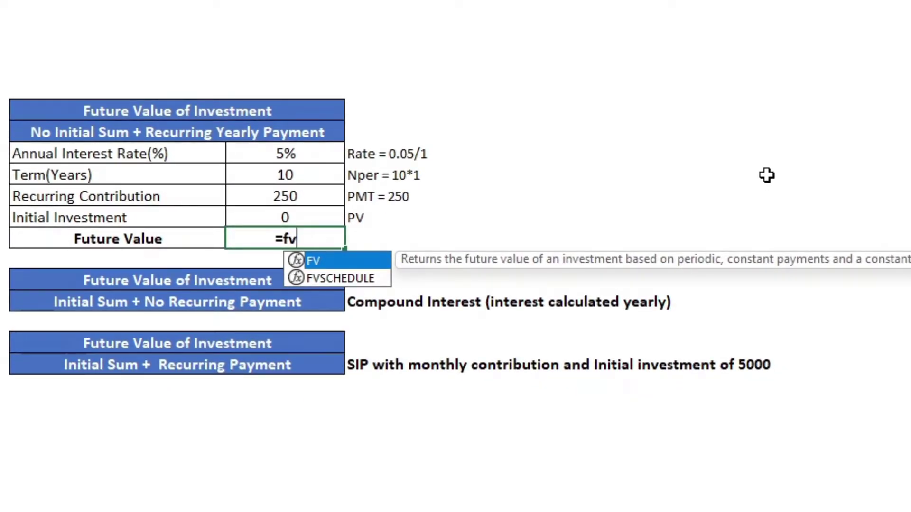
pyautogui.hotkey('ctrl', 'a')
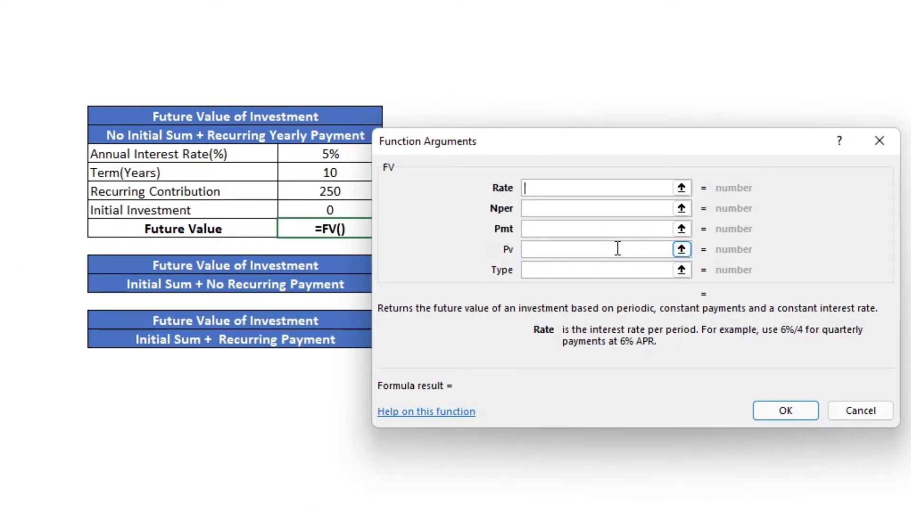
pyautogui.moveTo(574, 152); pyautogui.dragTo(650, 149)
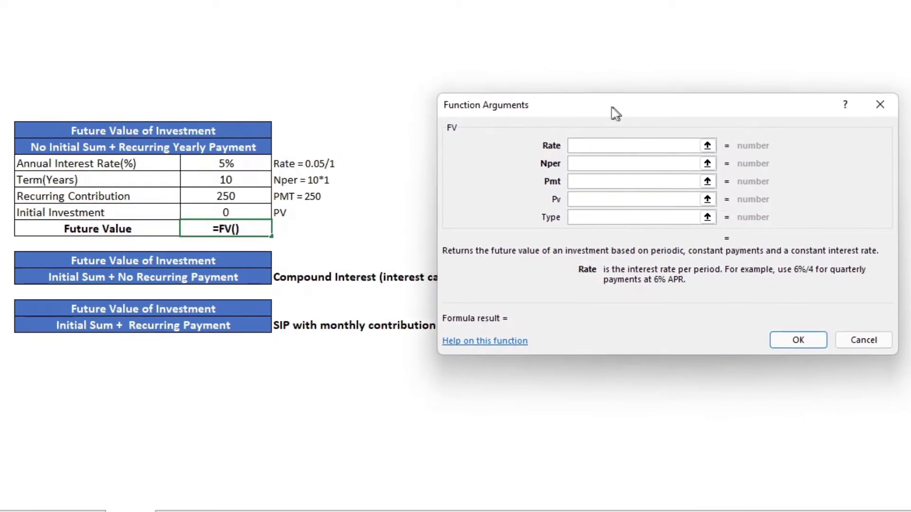
pyautogui.moveTo(611, 107); pyautogui.dragTo(571, 94)
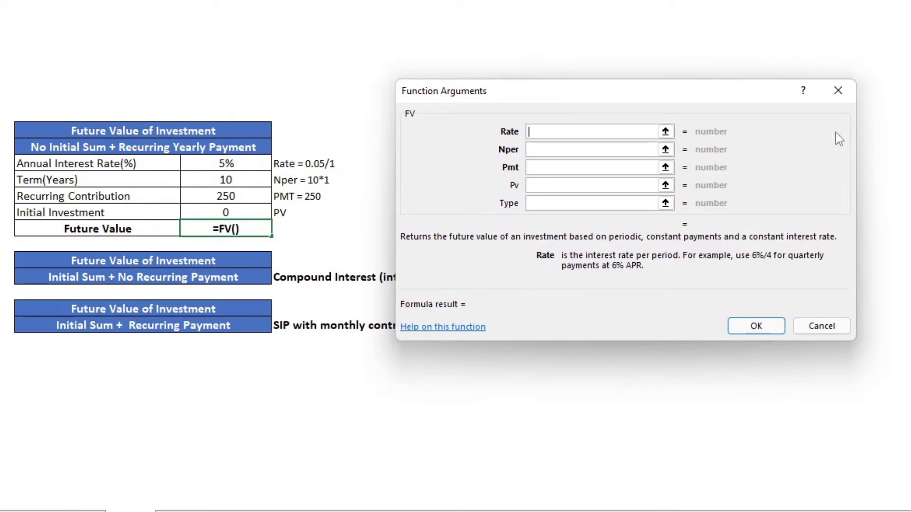
# Enter Rate 0.05, Nper 10, Pmt -250, Pv 0, Type 0 and confirm, giving $3,144.47.
pyautogui.write('0.05')
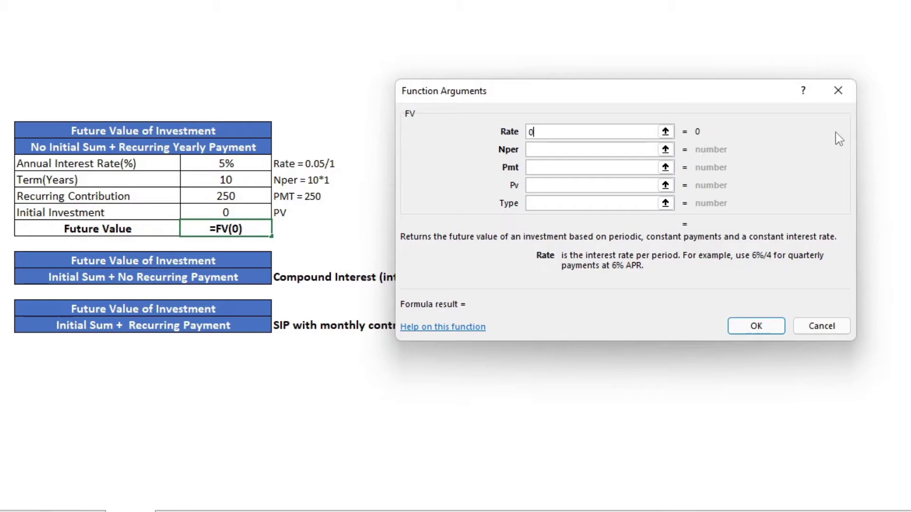
pyautogui.click(564, 145)
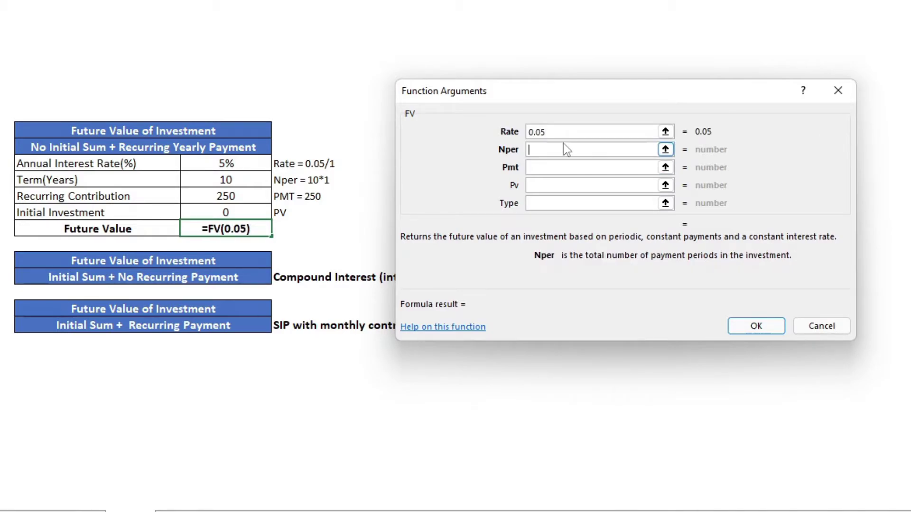
pyautogui.write('10')
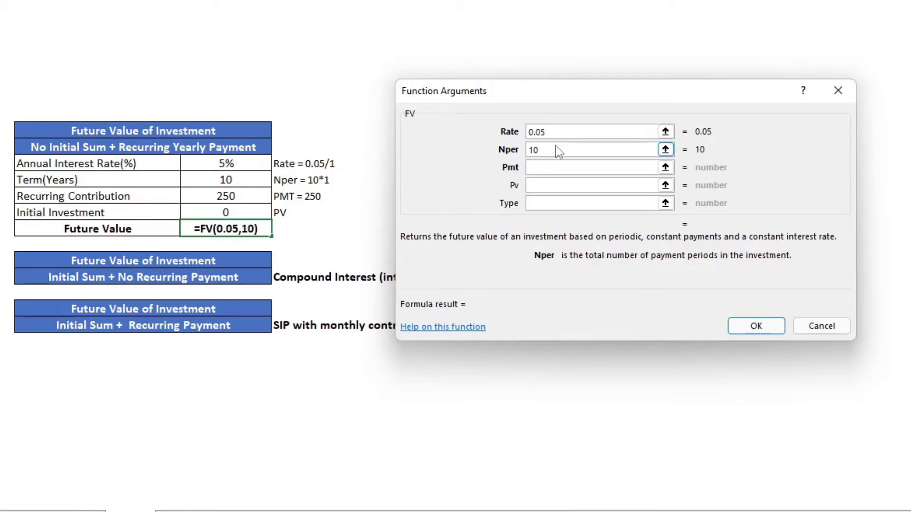
pyautogui.click(545, 172)
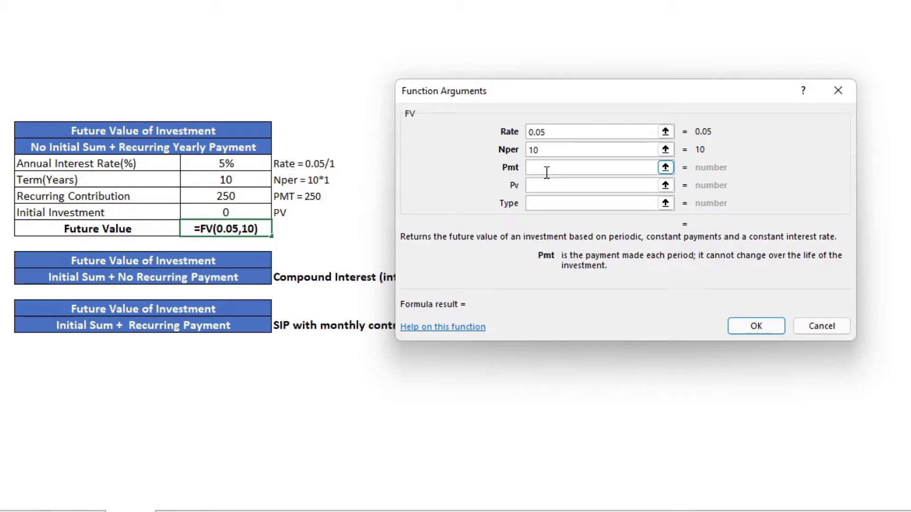
pyautogui.write('-250')
pyautogui.click(536, 185)
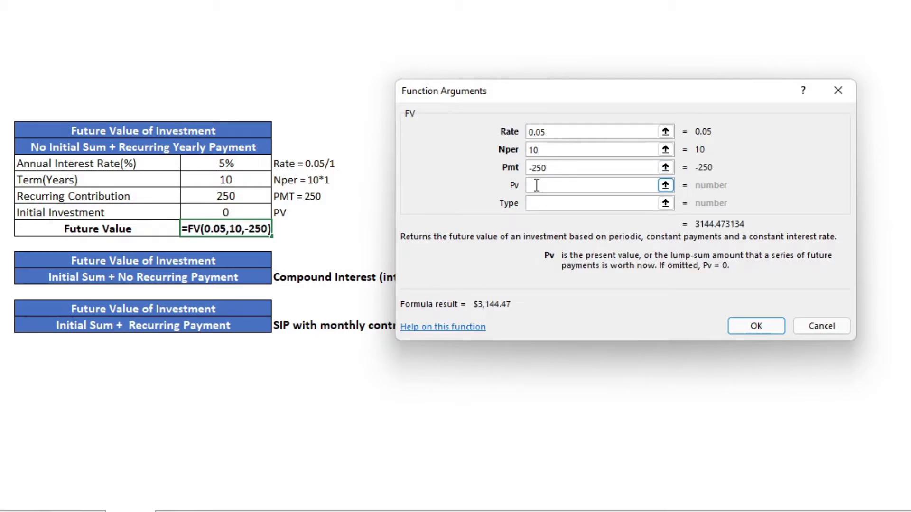
pyautogui.write('0')
pyautogui.click(553, 203)
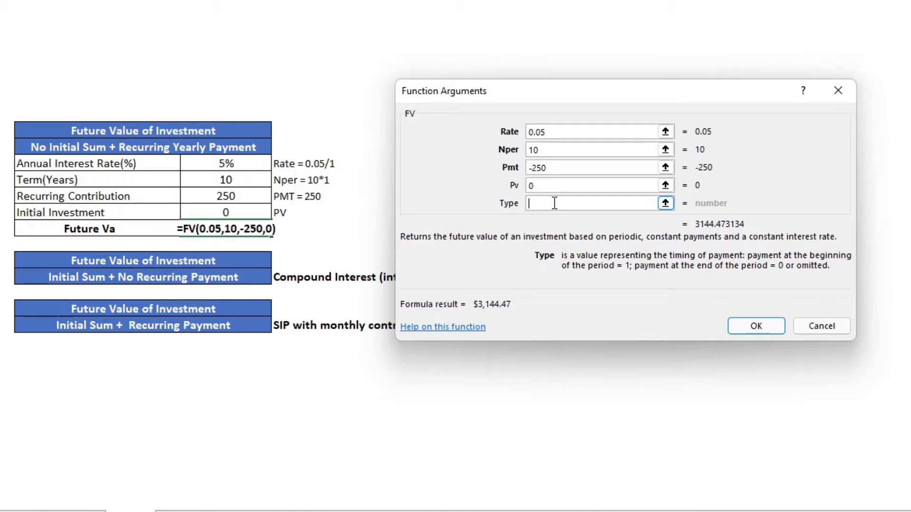
pyautogui.write('0')
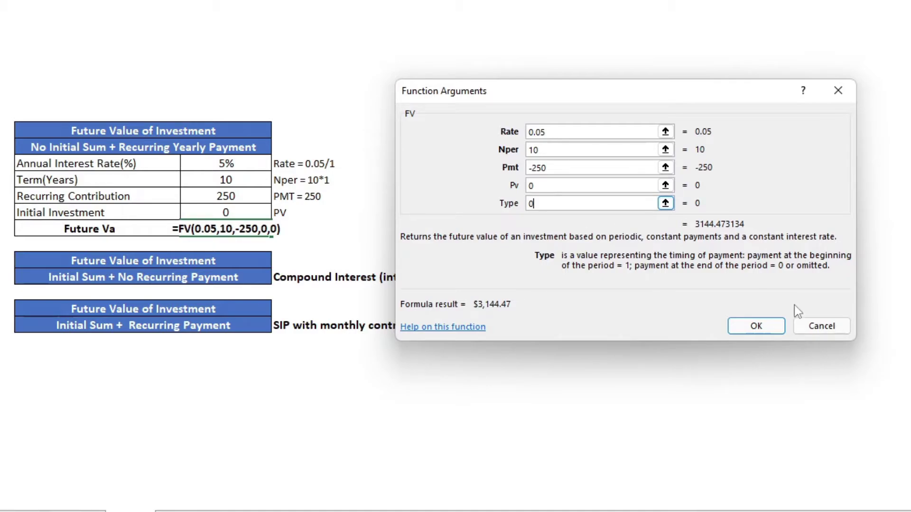
pyautogui.click(750, 326)
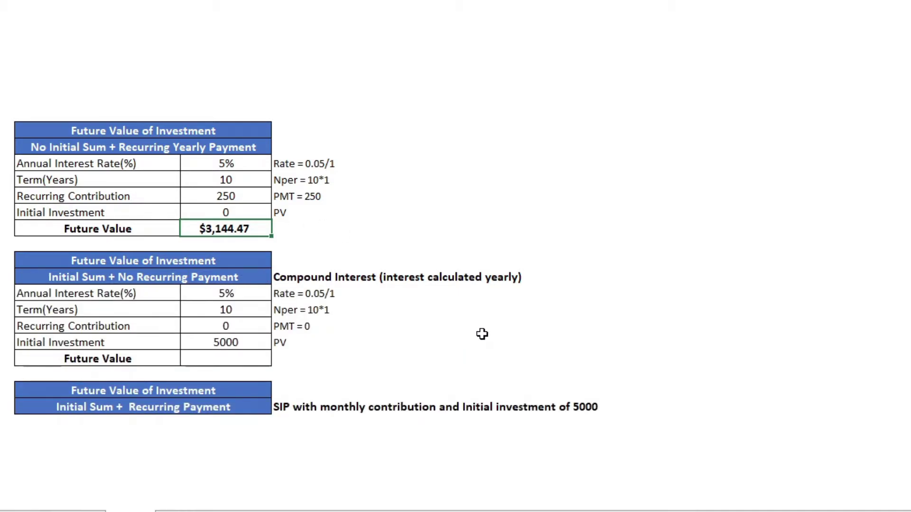
# Review the second table's 5000 investment, 0 contribution and 5% rate, then type =fv in its Future Value cell.
pyautogui.scroll(-1, 484, 330)
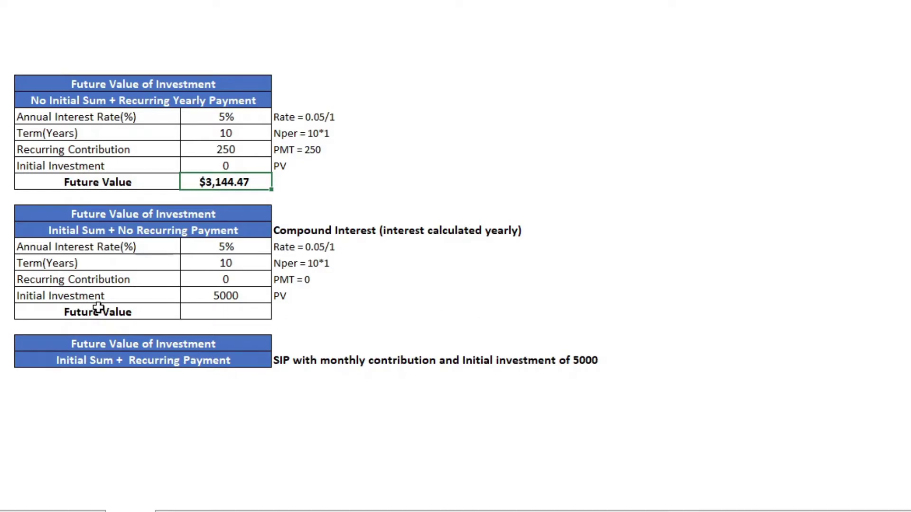
pyautogui.click(216, 298)
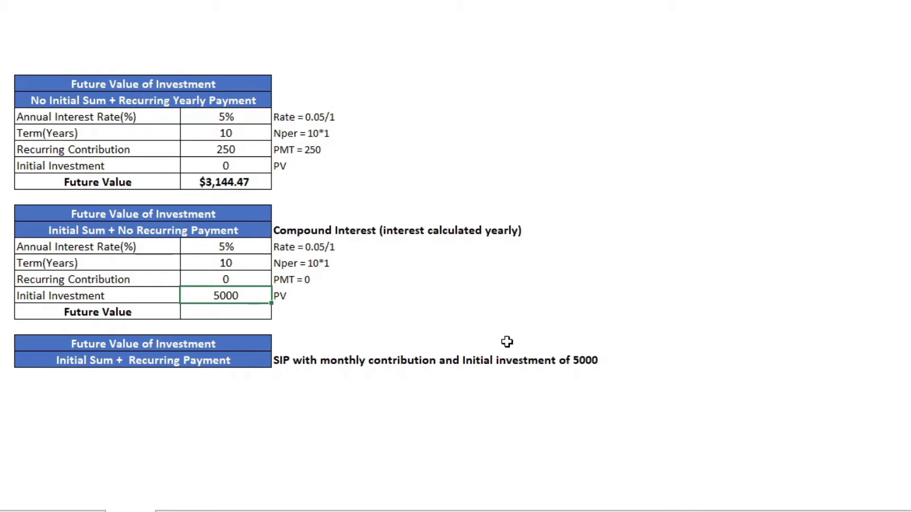
pyautogui.click(255, 284)
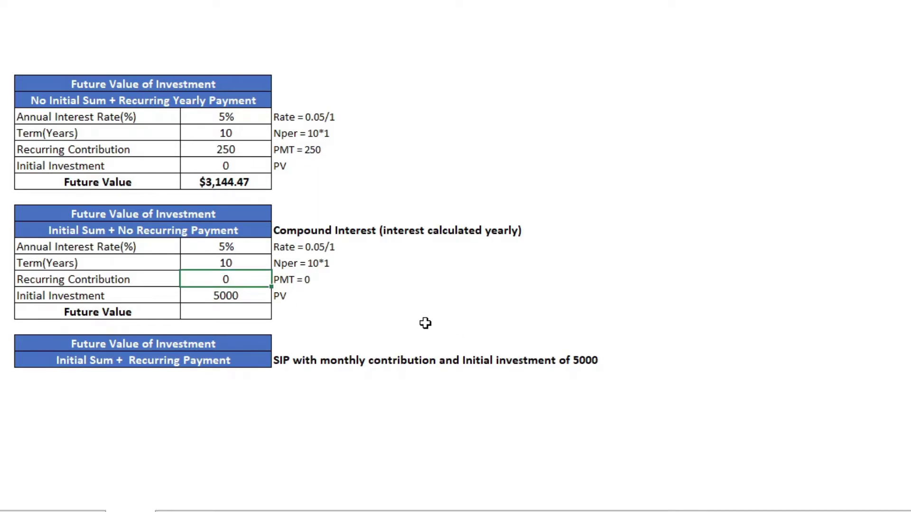
pyautogui.click(250, 251)
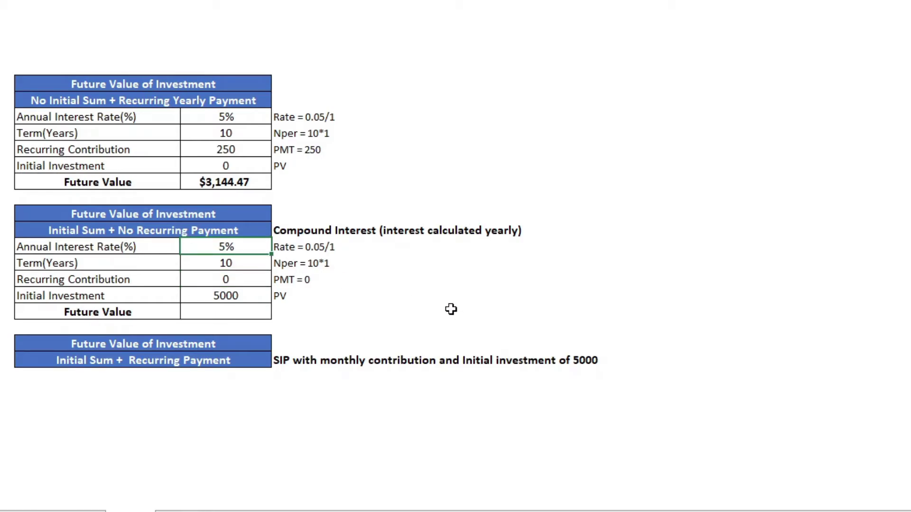
pyautogui.click(236, 311)
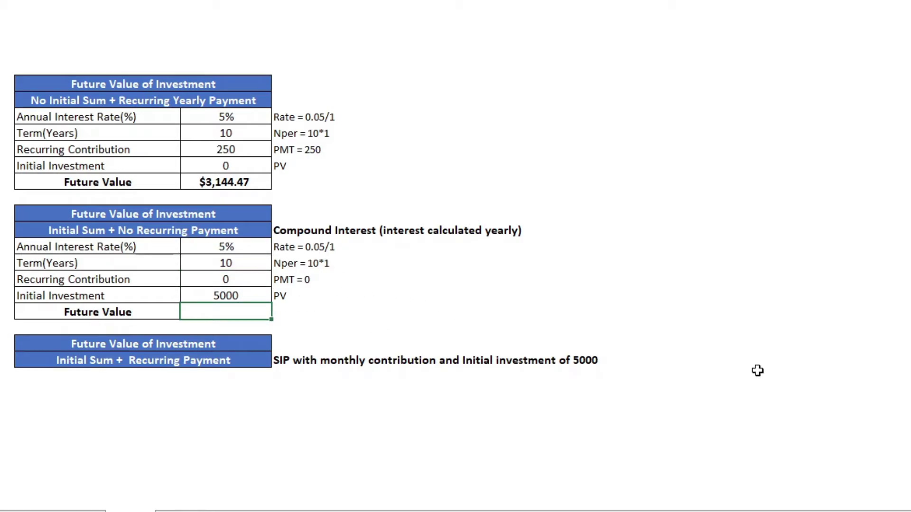
pyautogui.write('=fv')
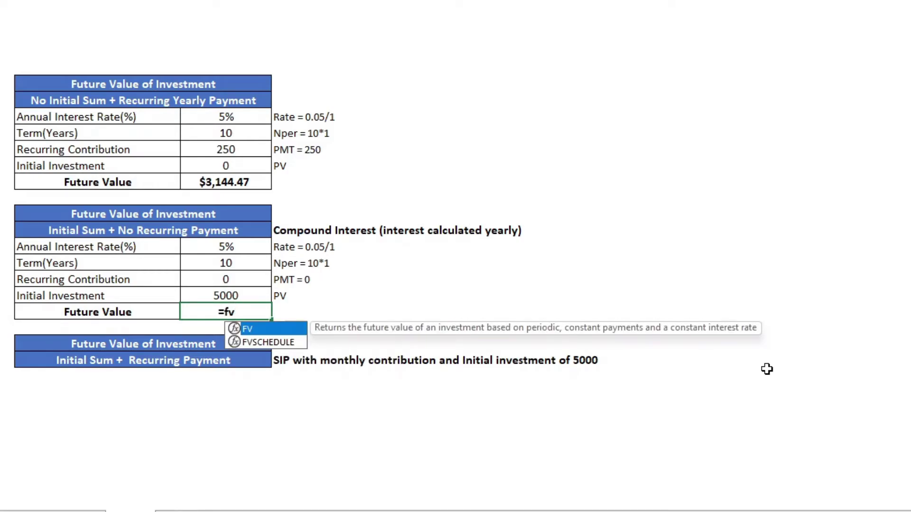
# Complete FV with Rate 0.05, Nper 10, Pmt 0 and Pv -5000, yielding $8,144.47.
pyautogui.press('Tab')
pyautogui.hotkey('ctrl', 'a')
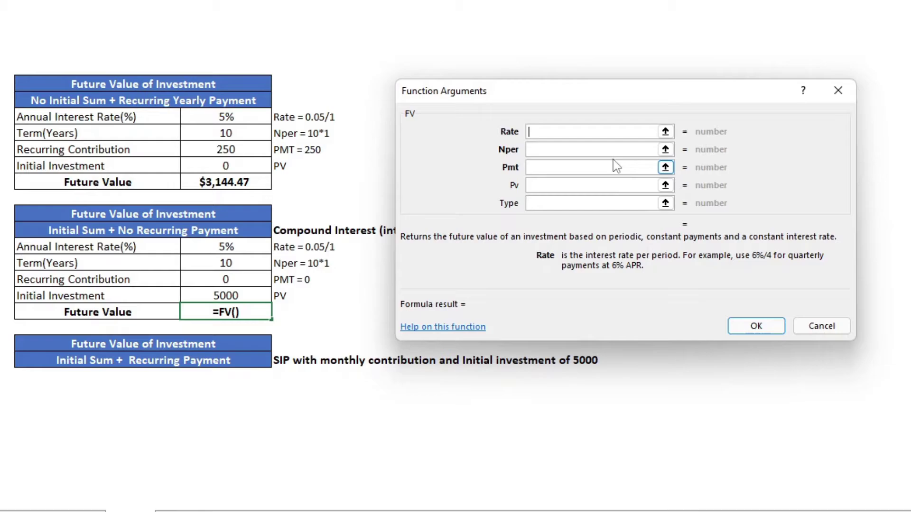
pyautogui.write('0.05')
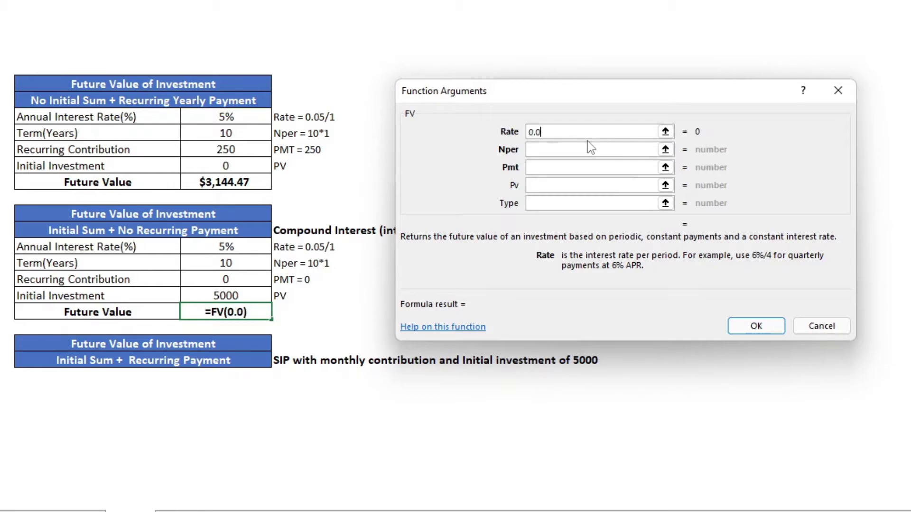
pyautogui.click(568, 151)
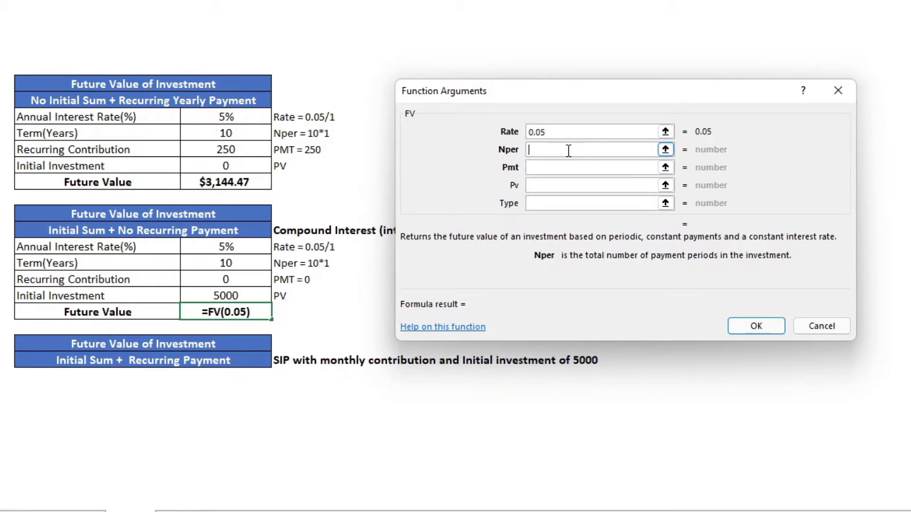
pyautogui.write('10')
pyautogui.click(554, 171)
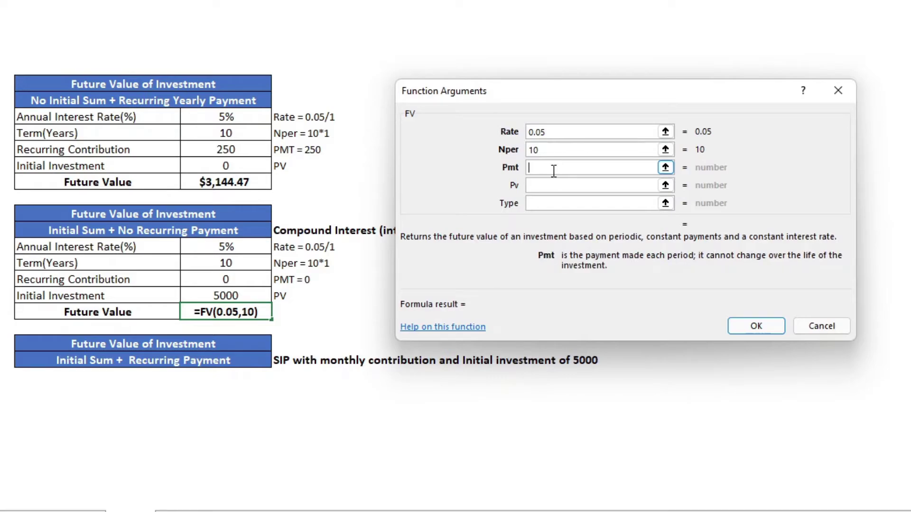
pyautogui.write('0')
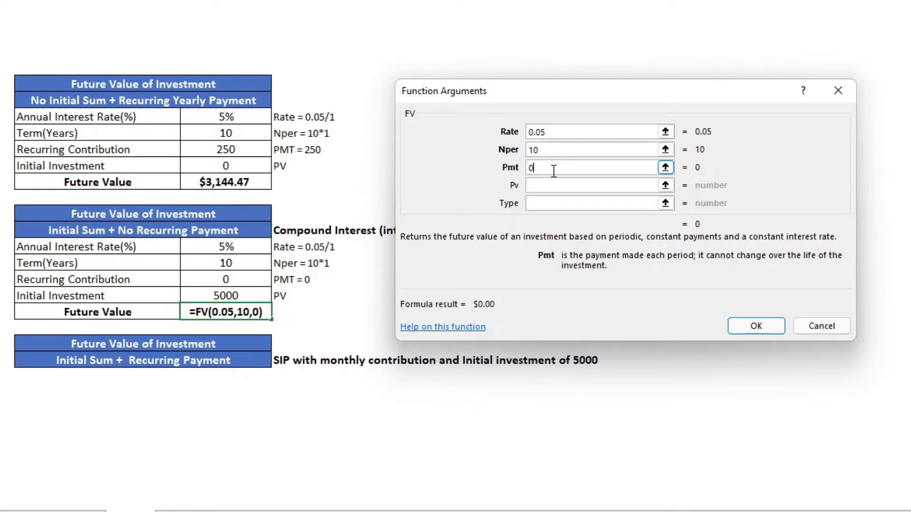
pyautogui.click(543, 185)
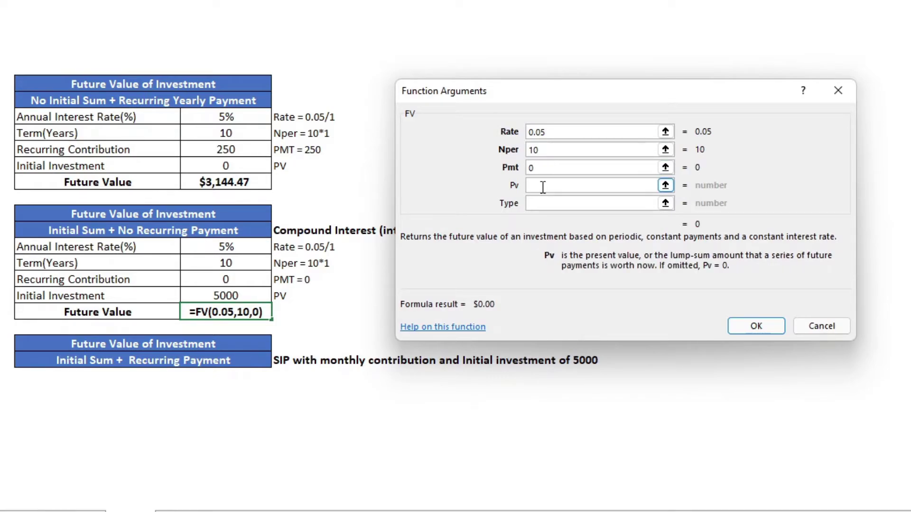
pyautogui.write('-5000')
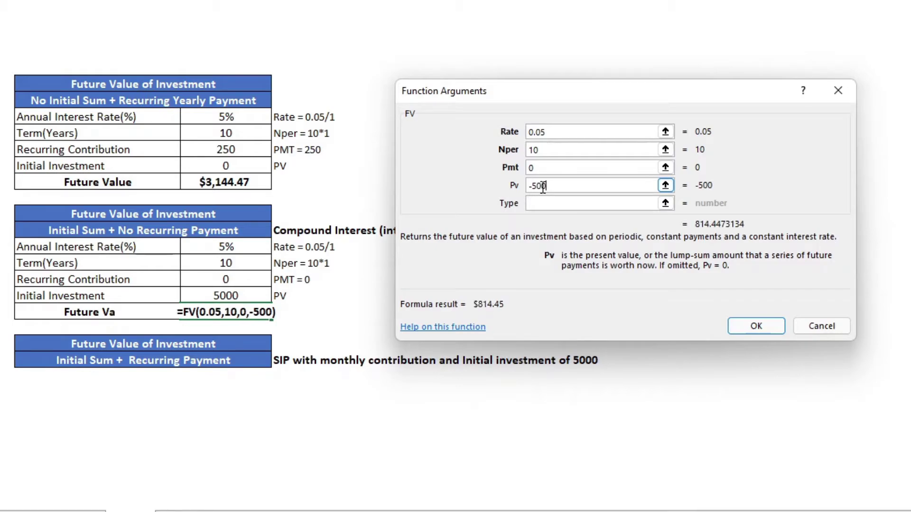
pyautogui.click(759, 328)
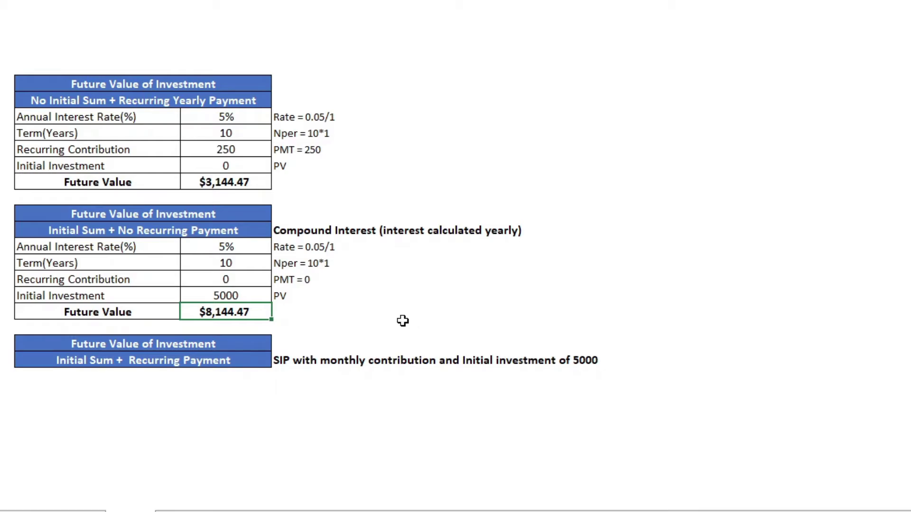
# Scroll to the third table and go over its 5000 investment, 250 contribution, 10-year term and 5% rate.
pyautogui.scroll(-1, 306, 200)
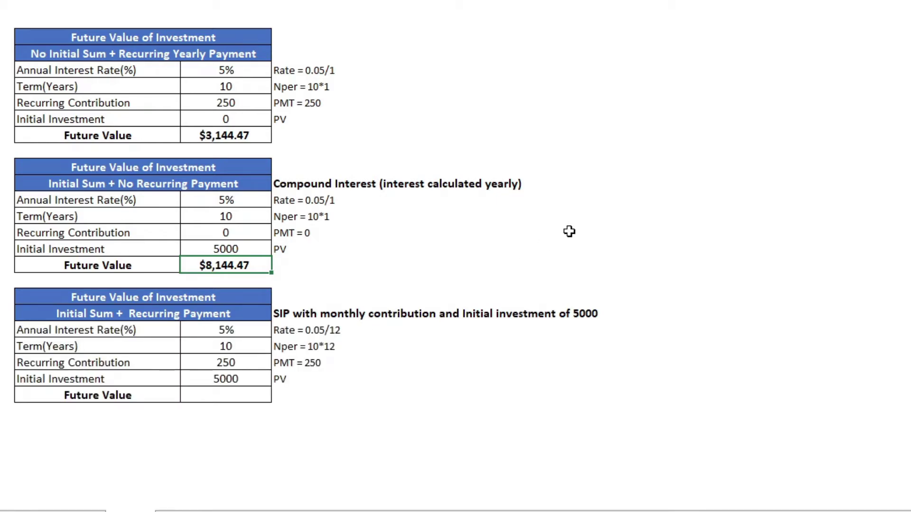
pyautogui.scroll(-2, 569, 231)
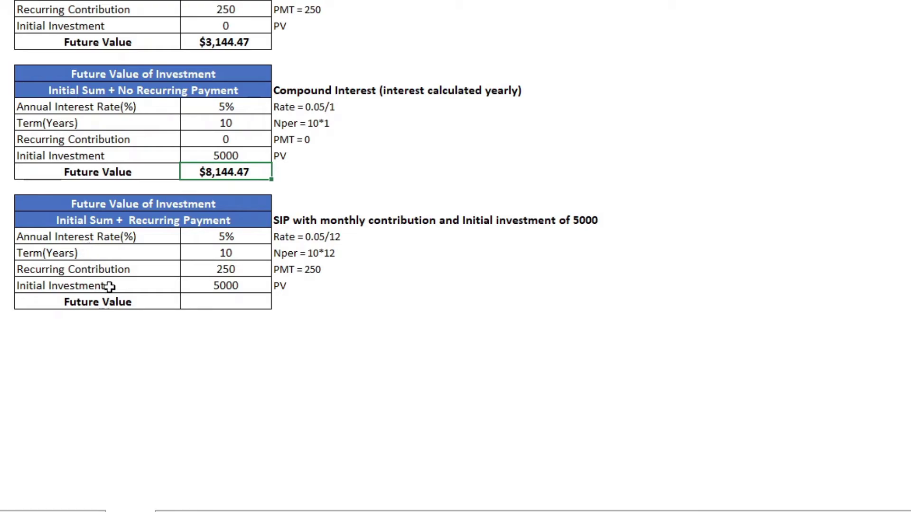
pyautogui.click(179, 286)
pyautogui.click(226, 287)
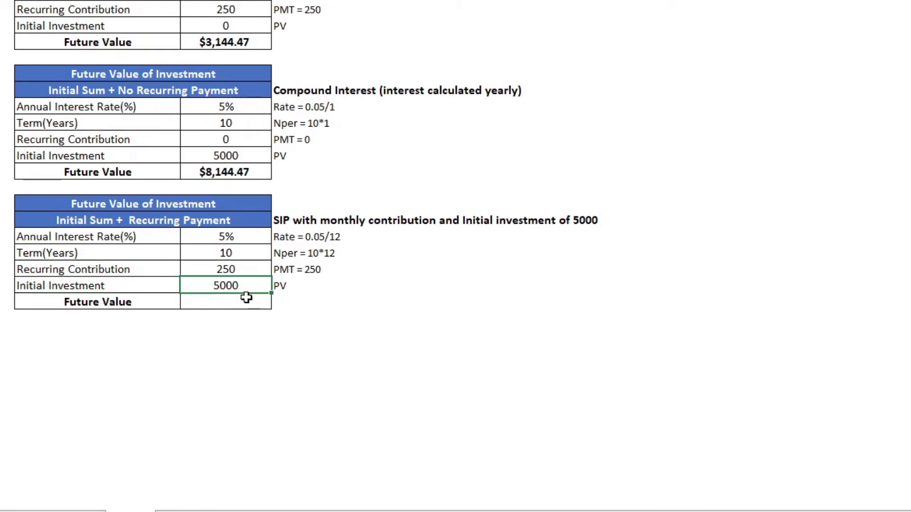
pyautogui.click(244, 270)
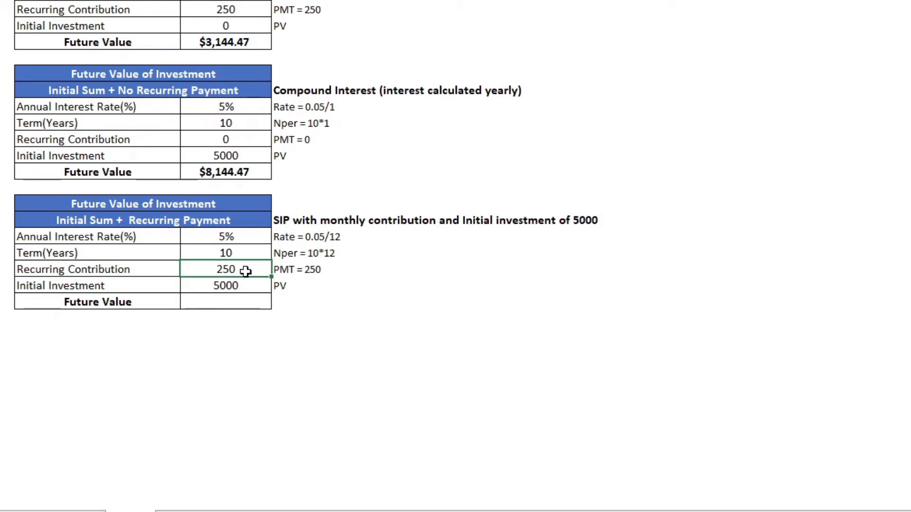
pyautogui.click(229, 255)
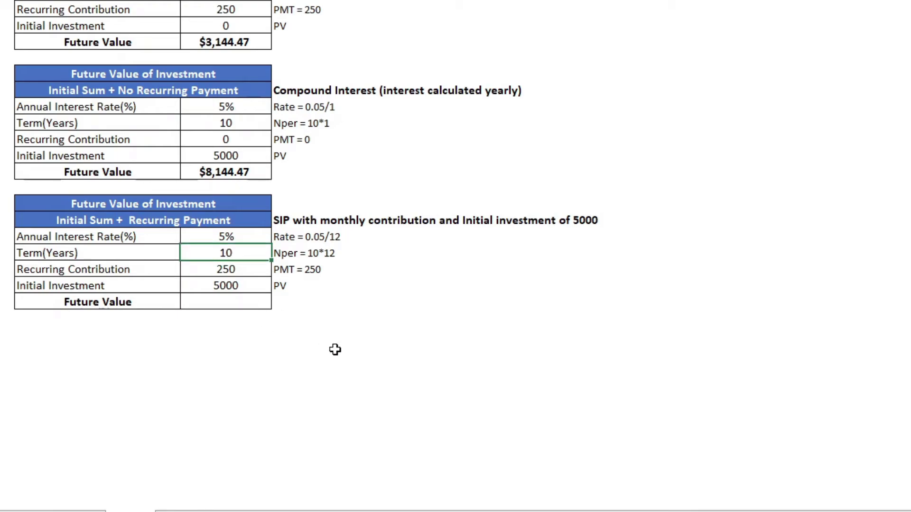
pyautogui.click(244, 237)
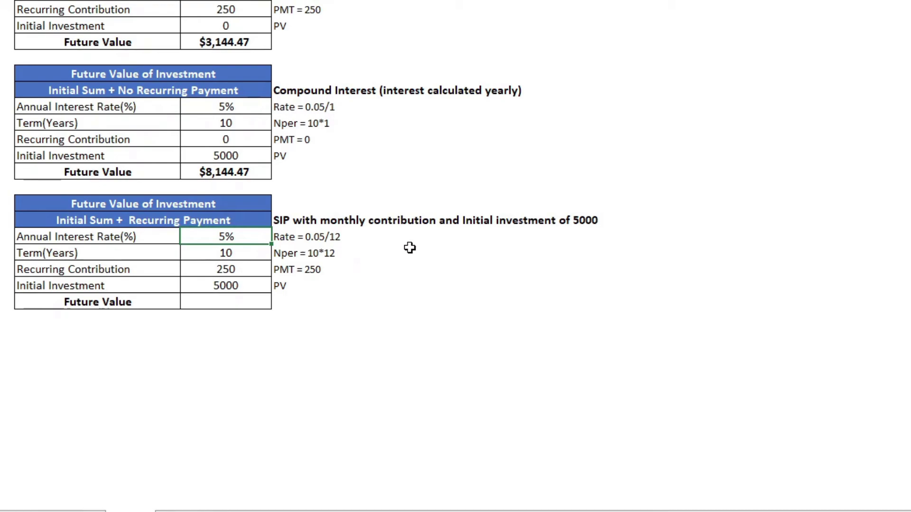
# Start an =fv formula in the third table's empty Future Value cell.
pyautogui.click(242, 300)
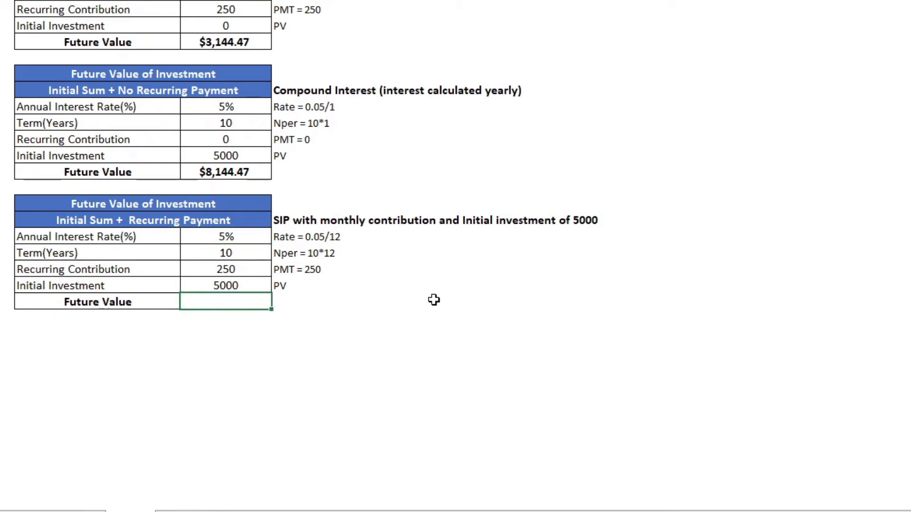
pyautogui.write('=fv')
pyautogui.hotkey('ctrl', 'a')
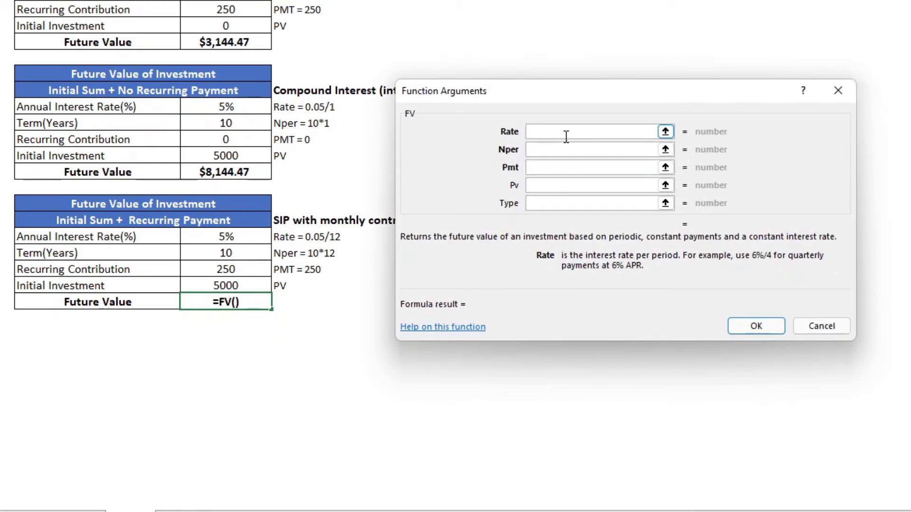
# Enter Rate 0.05/12, Nper 120, Pmt -250 and Pv -5000 and confirm, yielding $47,055.62.
pyautogui.write('0.0')
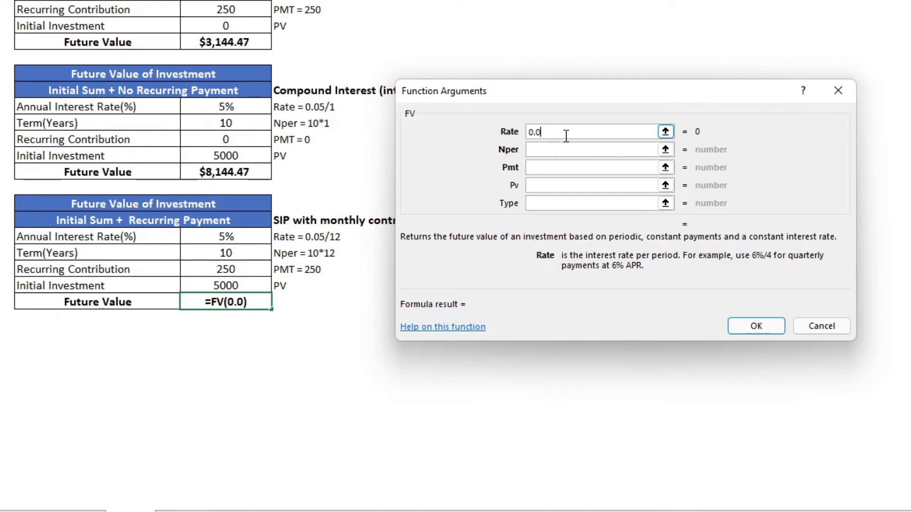
pyautogui.write('5/12')
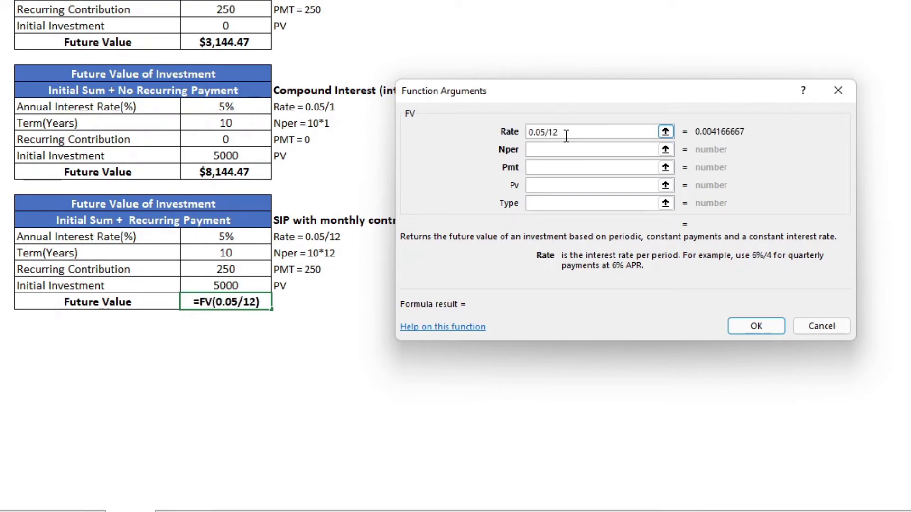
pyautogui.click(549, 169)
pyautogui.click(556, 151)
pyautogui.write('120')
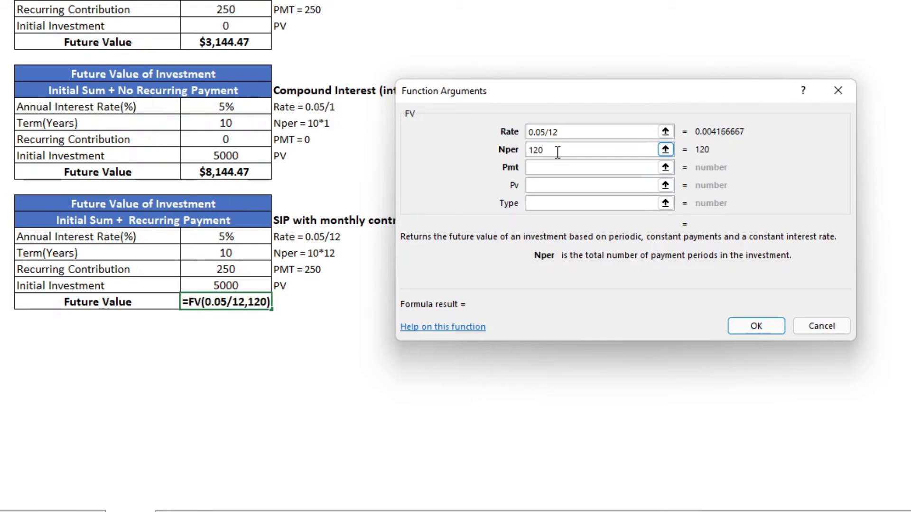
pyautogui.press('Tab')
pyautogui.click(543, 167)
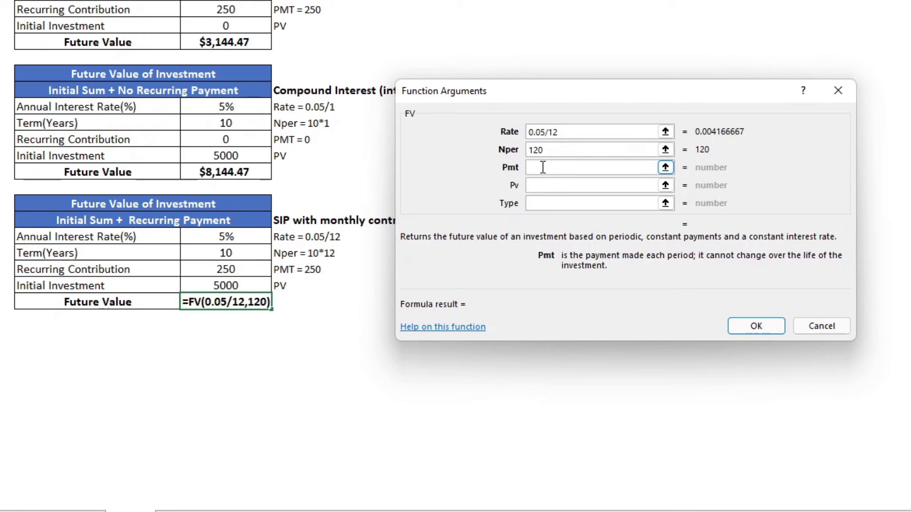
pyautogui.write('-250')
pyautogui.click(550, 185)
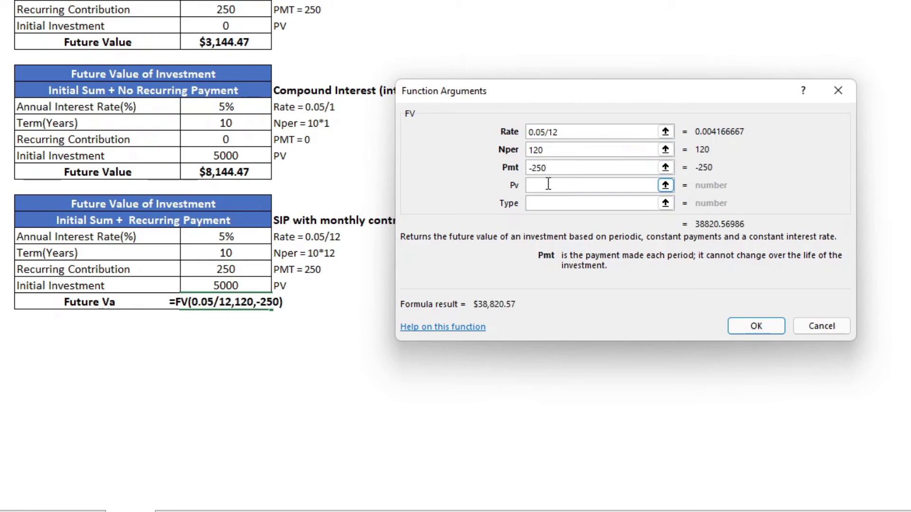
pyautogui.write('-')
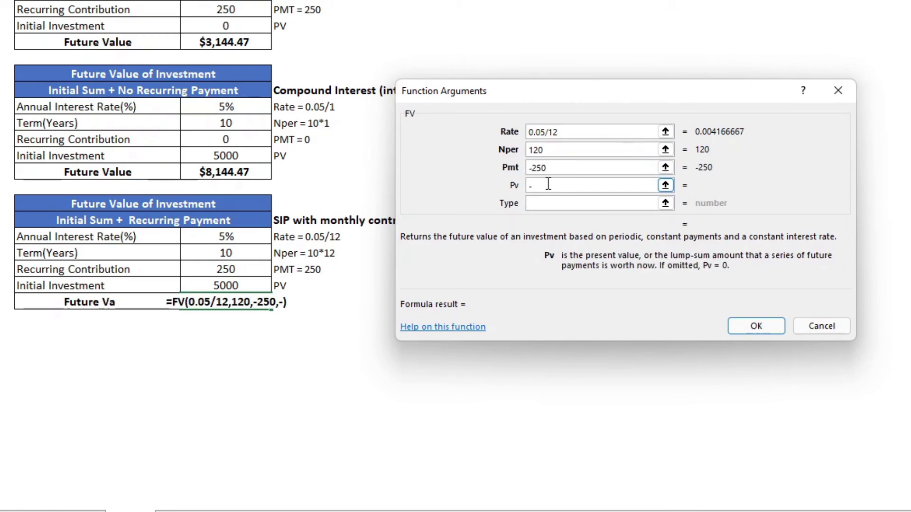
pyautogui.write('5000')
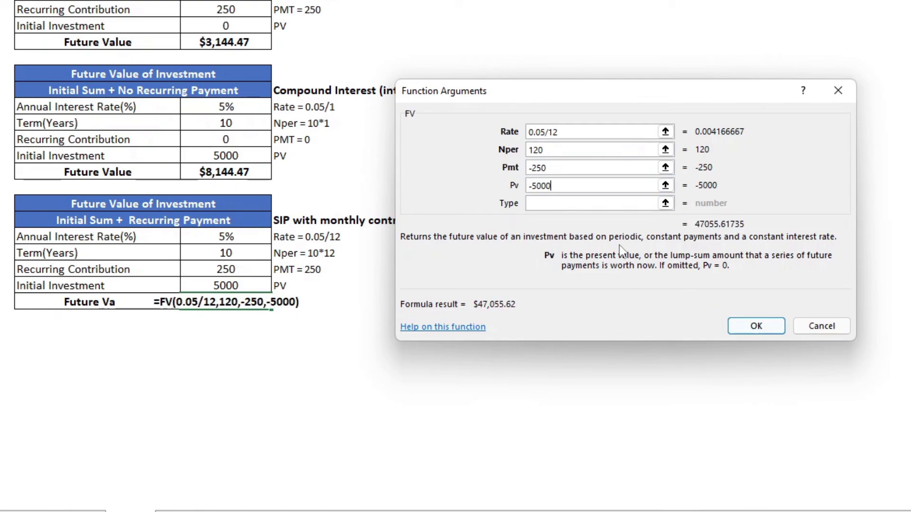
pyautogui.click(757, 327)
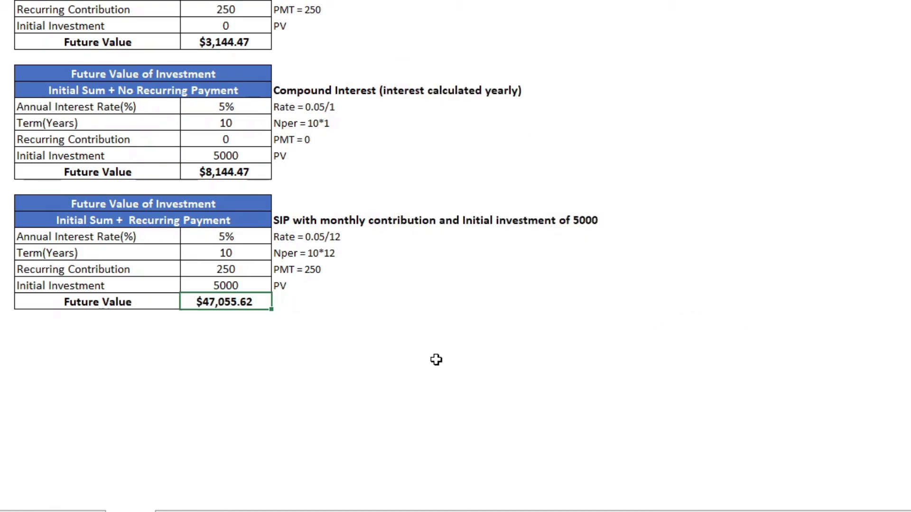
pyautogui.click(414, 375)
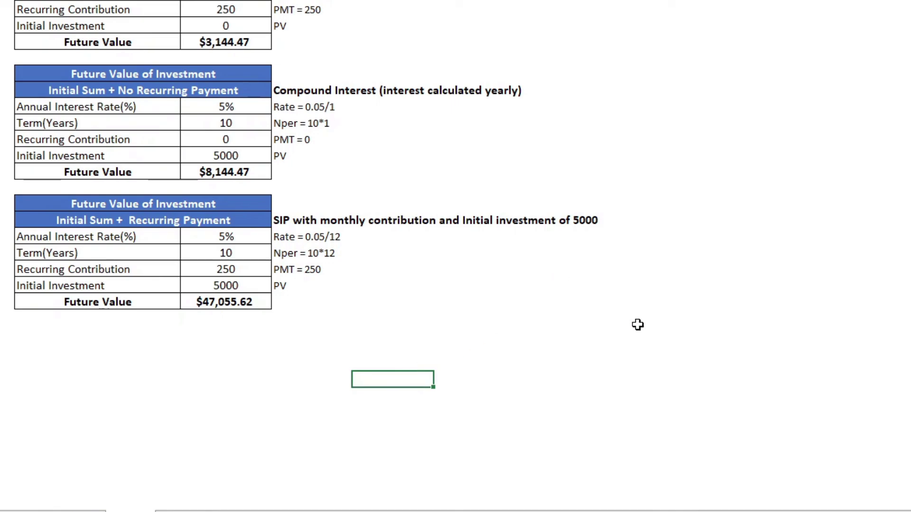